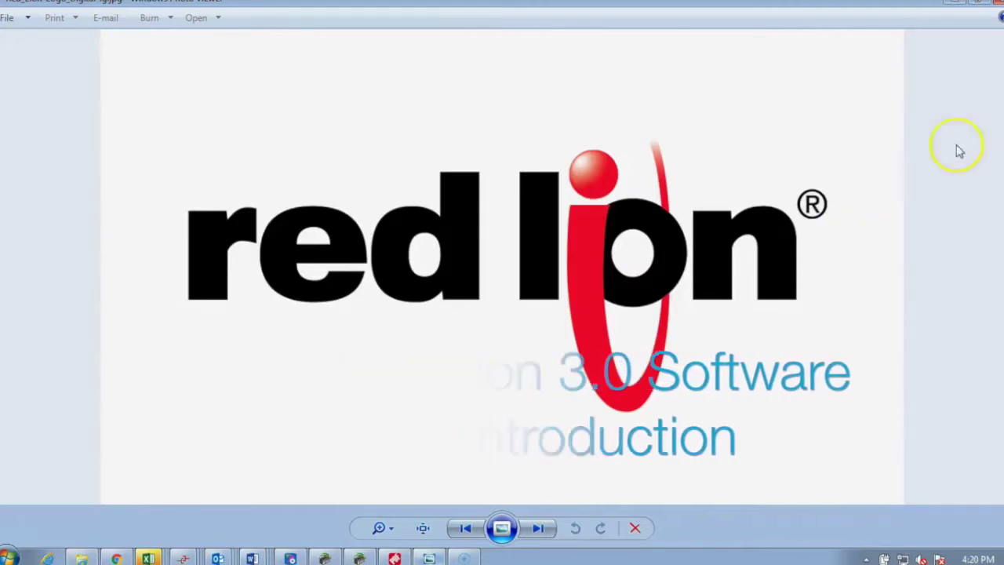
Minimize the Red Lion title image in Windows Photo Viewer to reveal the redlion.net home page
{"action": "left_click", "coordinate": [962, 10]}
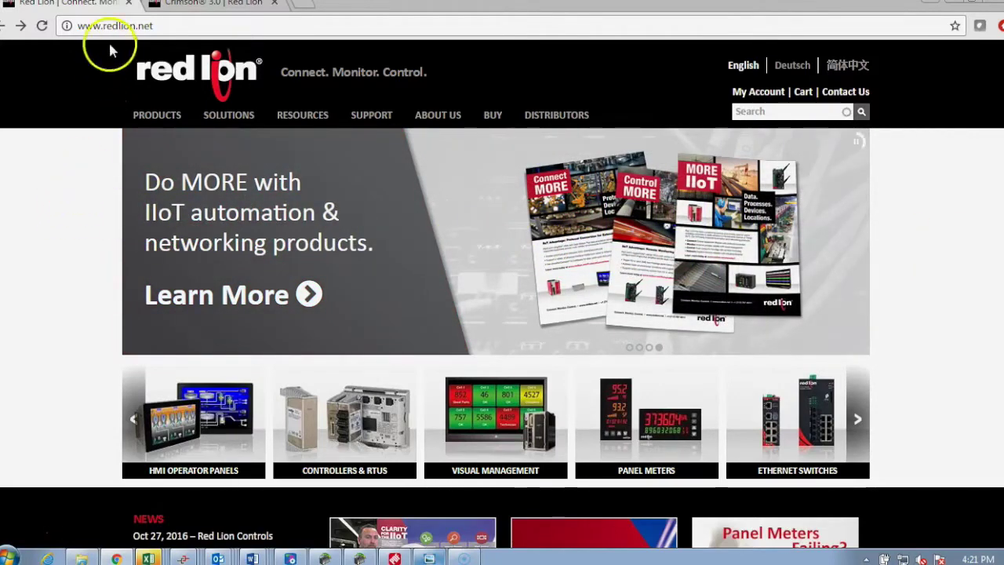
Look over the Crimson 3.0 product page down to its Downloads, then minimize Chrome
{"action": "mouse_move", "coordinate": [372, 121]}
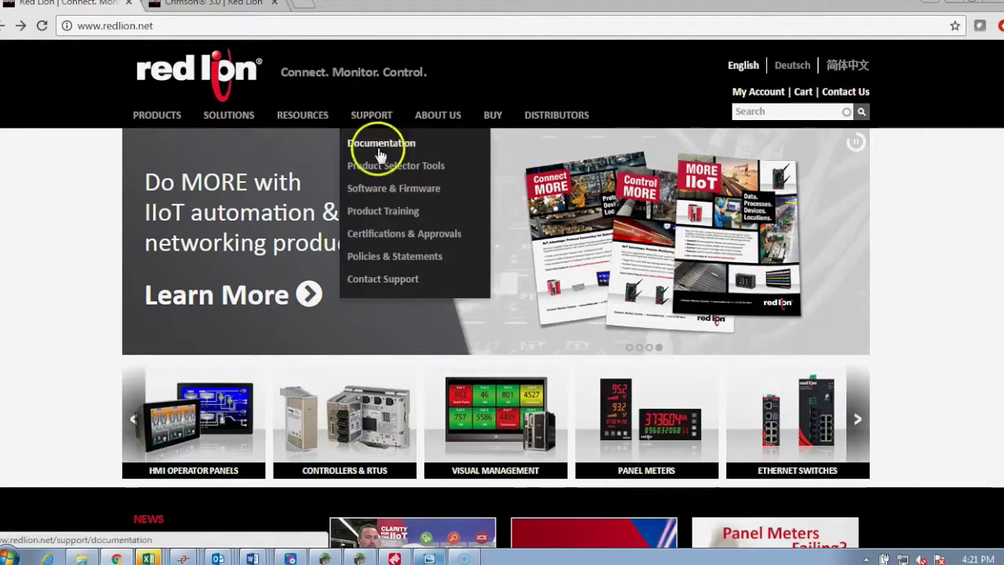
{"action": "left_click", "coordinate": [249, 7]}
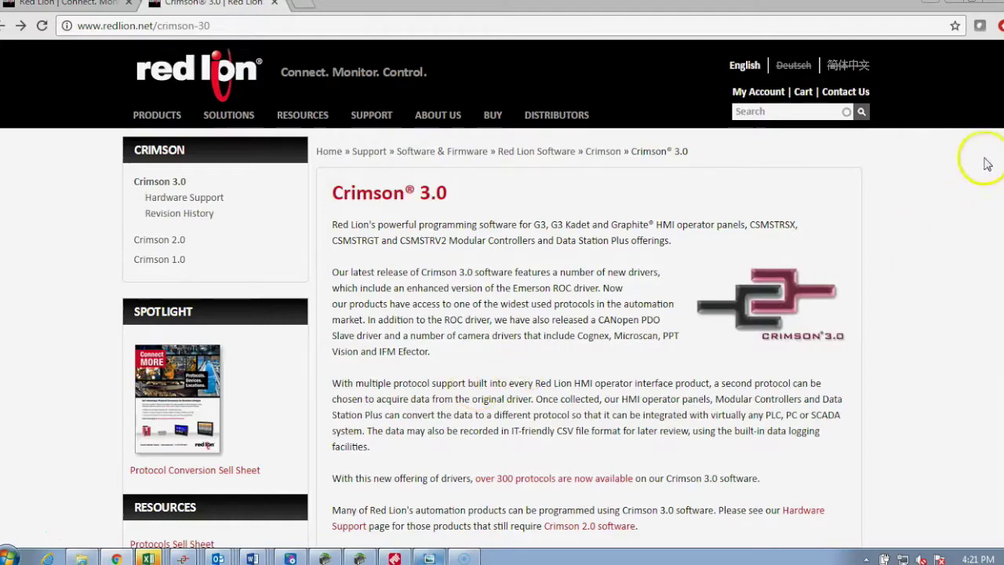
{"action": "scroll", "coordinate": [985, 149], "scroll_direction": "down", "scroll_amount": 3}
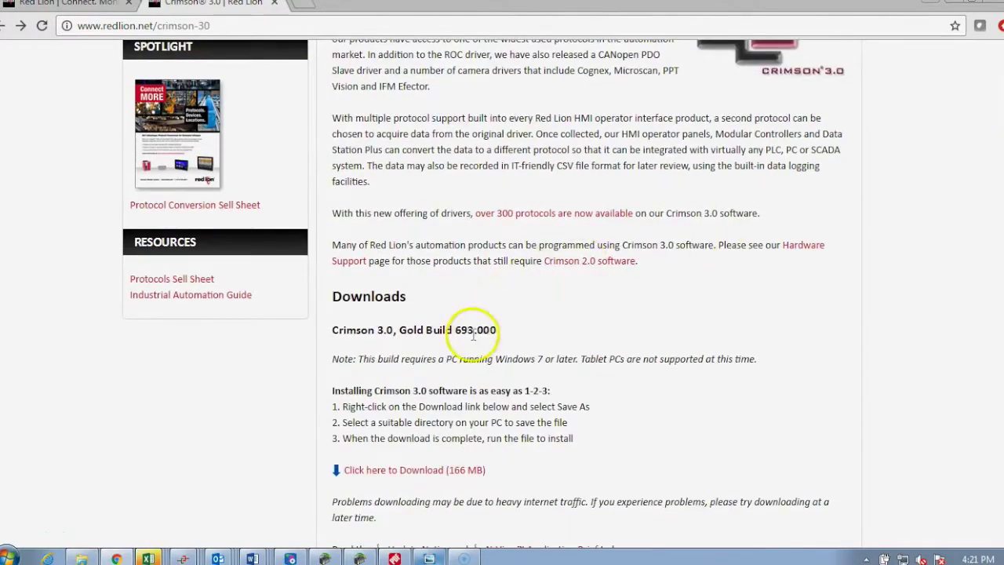
{"action": "scroll", "coordinate": [993, 262], "scroll_direction": "up", "scroll_amount": 3}
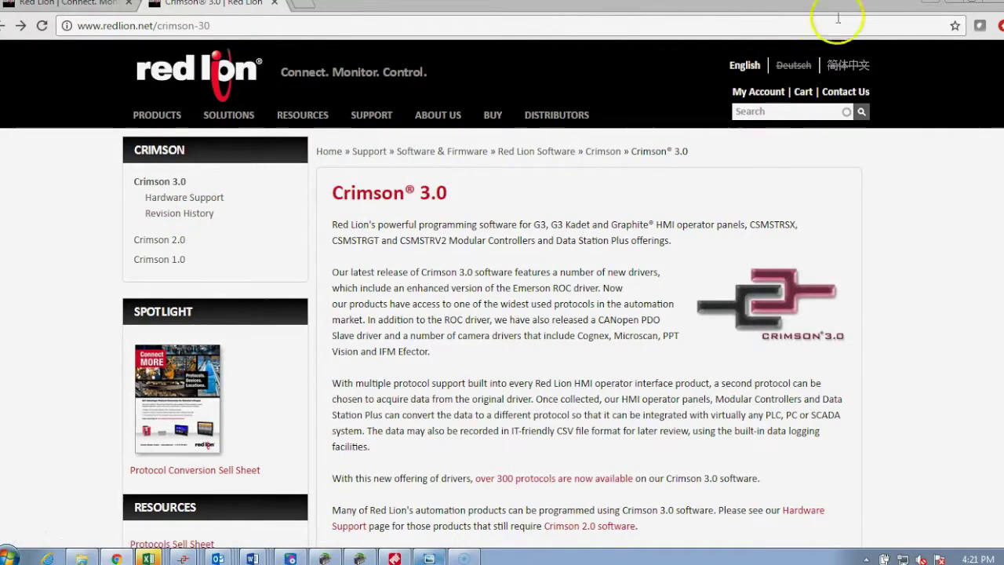
{"action": "left_click", "coordinate": [959, 6]}
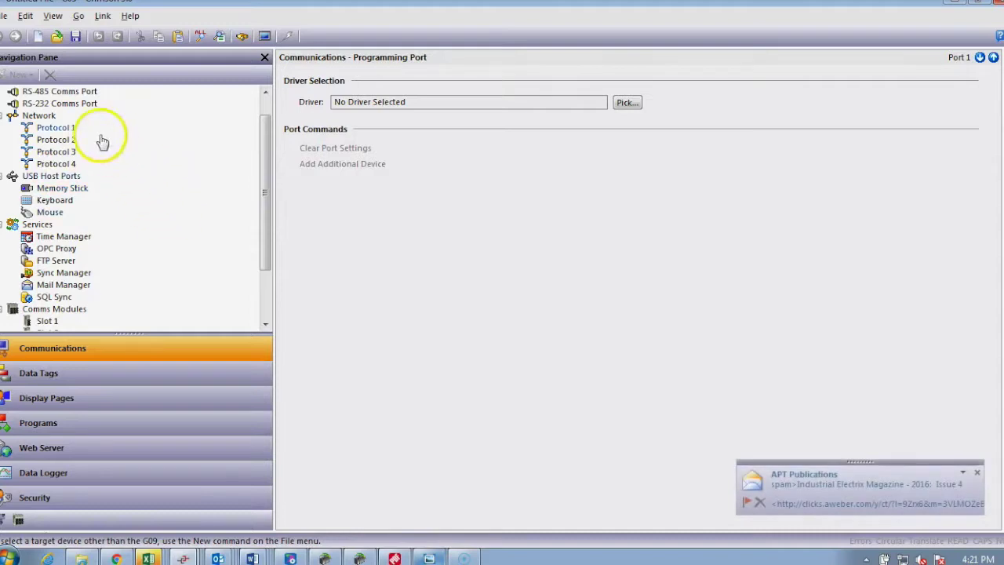
Create a new database with Graphite HMI G09 as the target model
{"action": "left_click", "coordinate": [5, 16]}
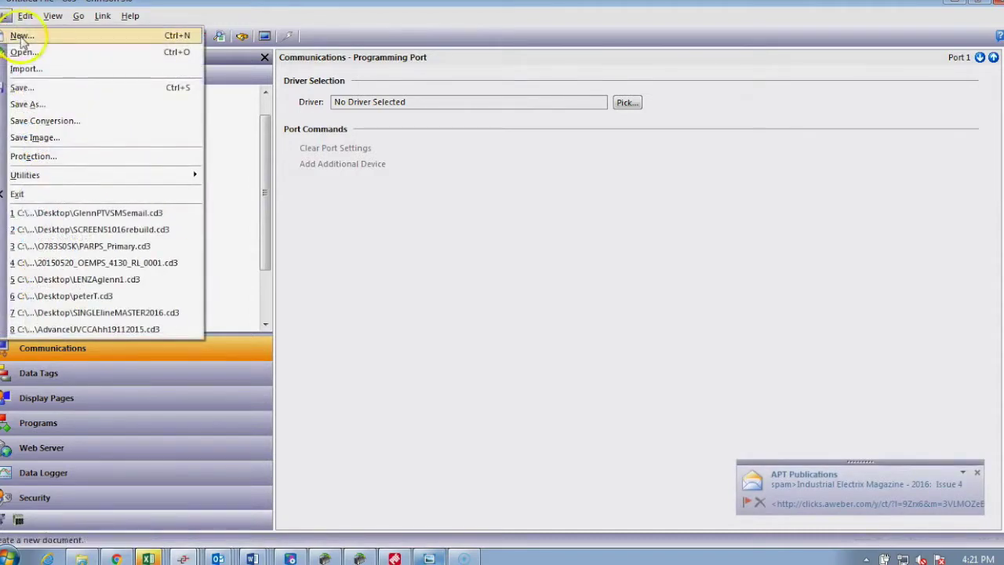
{"action": "left_click", "coordinate": [21, 37]}
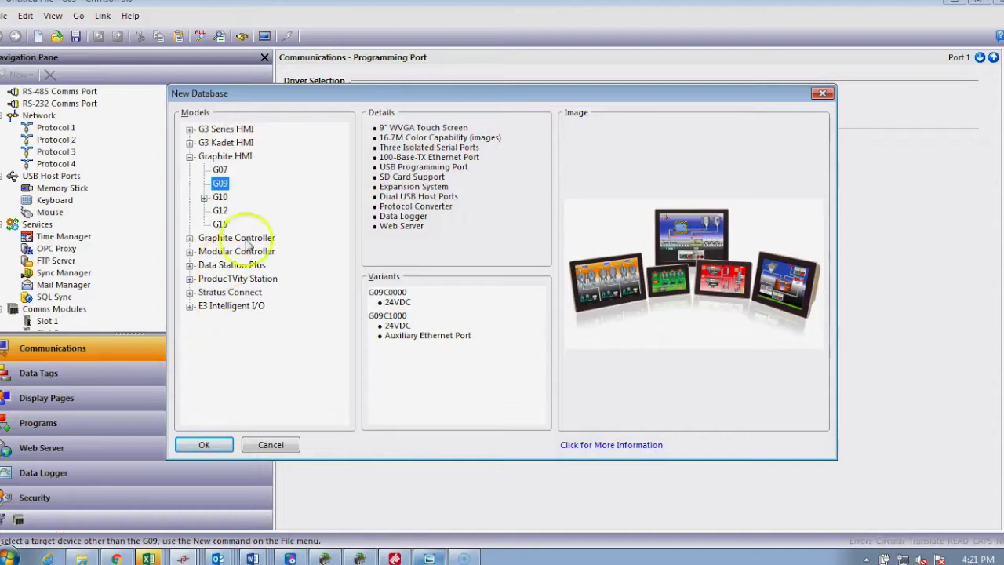
{"action": "left_click", "coordinate": [204, 445]}
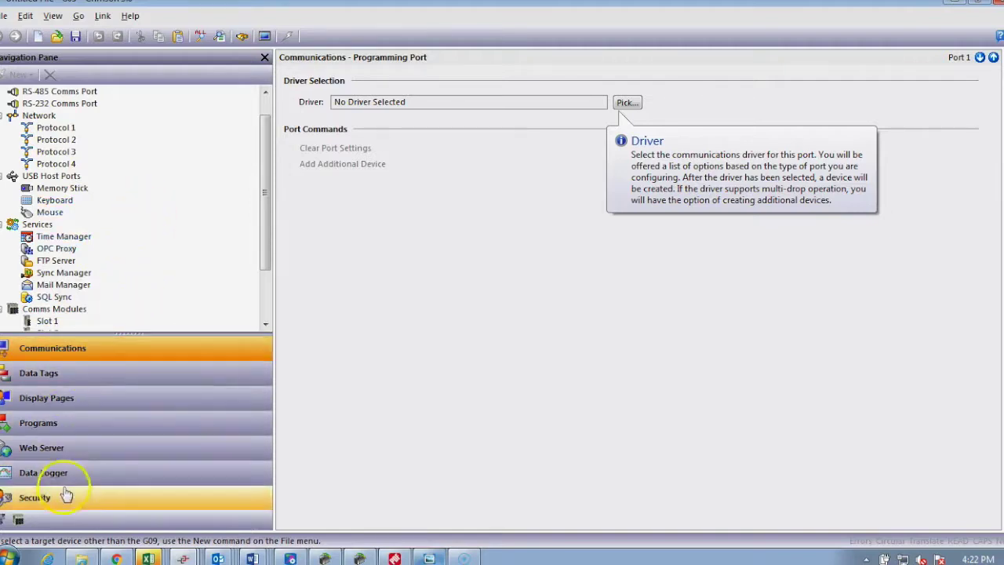
{"action": "left_click", "coordinate": [93, 452]}
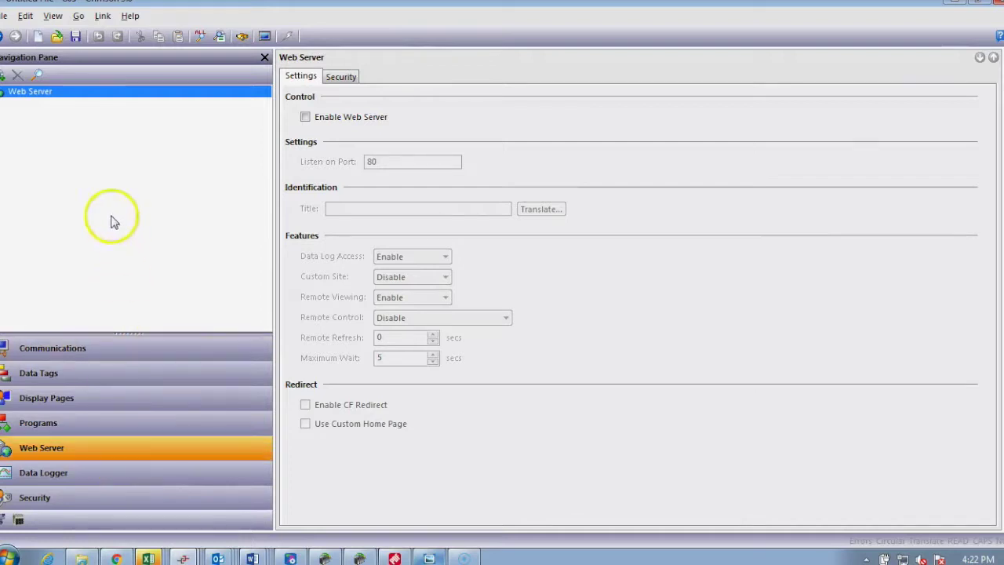
Add a Web1 item under Web Server and open the Resource Pane listing Data Tags
{"action": "left_click", "coordinate": [4, 75]}
{"action": "left_click", "coordinate": [35, 93]}
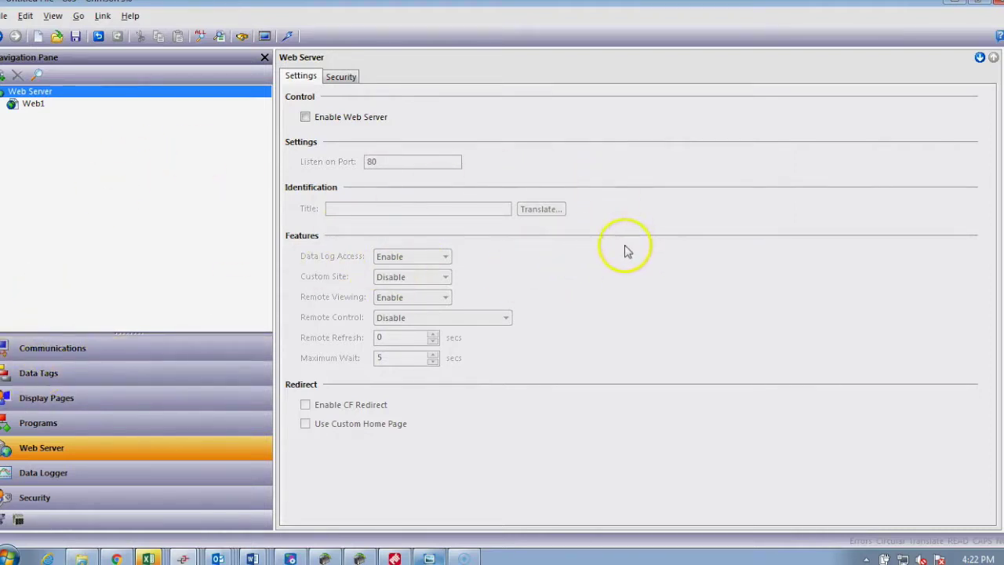
{"action": "left_click", "coordinate": [1001, 248]}
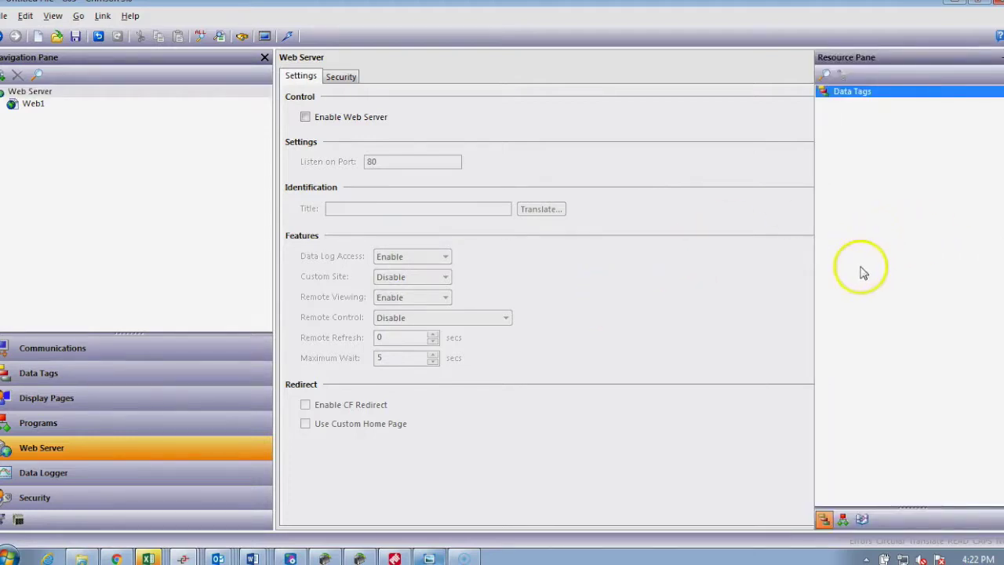
Browse System resources under Functions > Comms Data and drag out the Force function
{"action": "left_click", "coordinate": [842, 520]}
{"action": "left_click", "coordinate": [862, 520]}
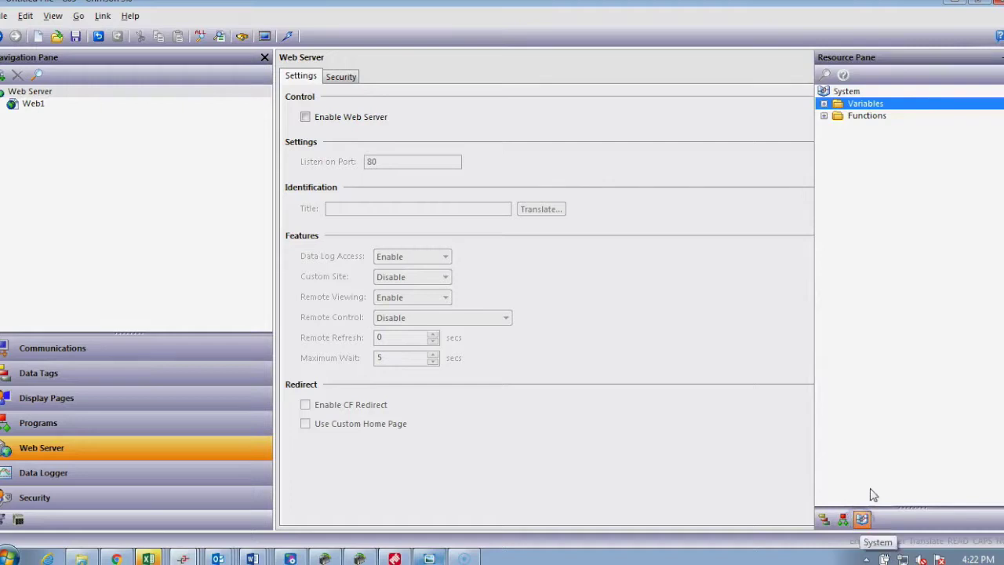
{"action": "left_click", "coordinate": [826, 116]}
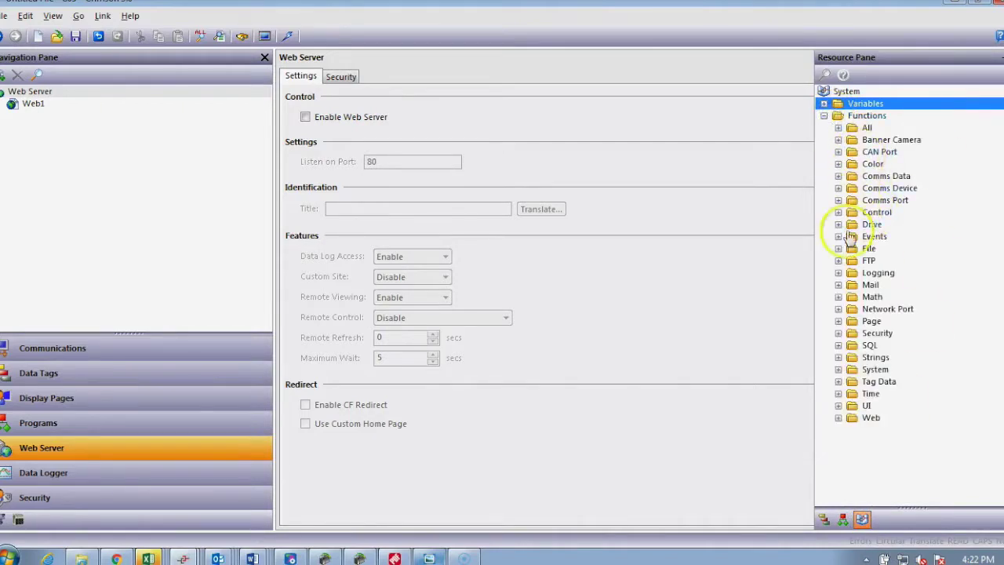
{"action": "left_click", "coordinate": [838, 176]}
{"action": "left_click", "coordinate": [887, 226]}
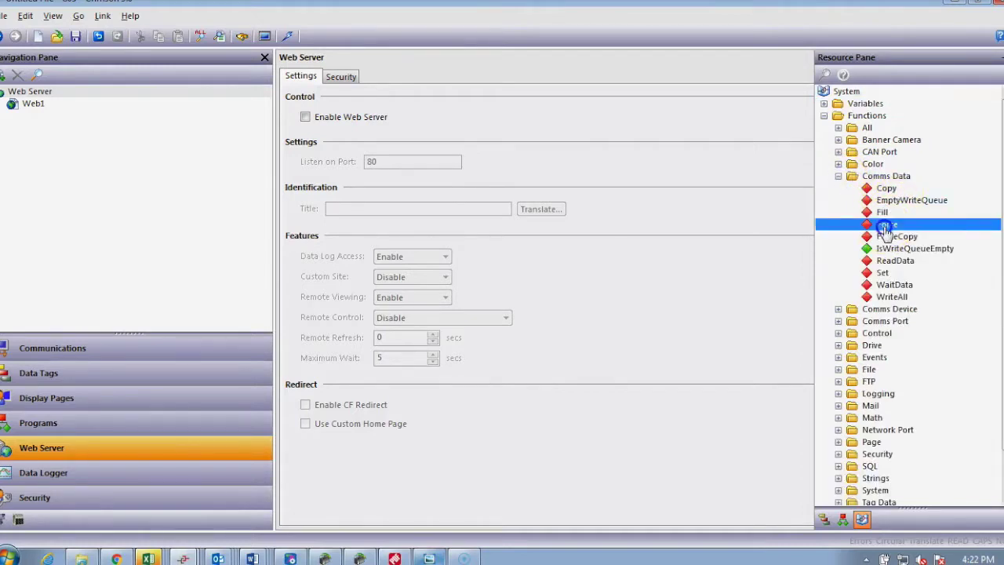
{"action": "left_click_drag", "start_coordinate": [885, 226], "coordinate": [625, 178]}
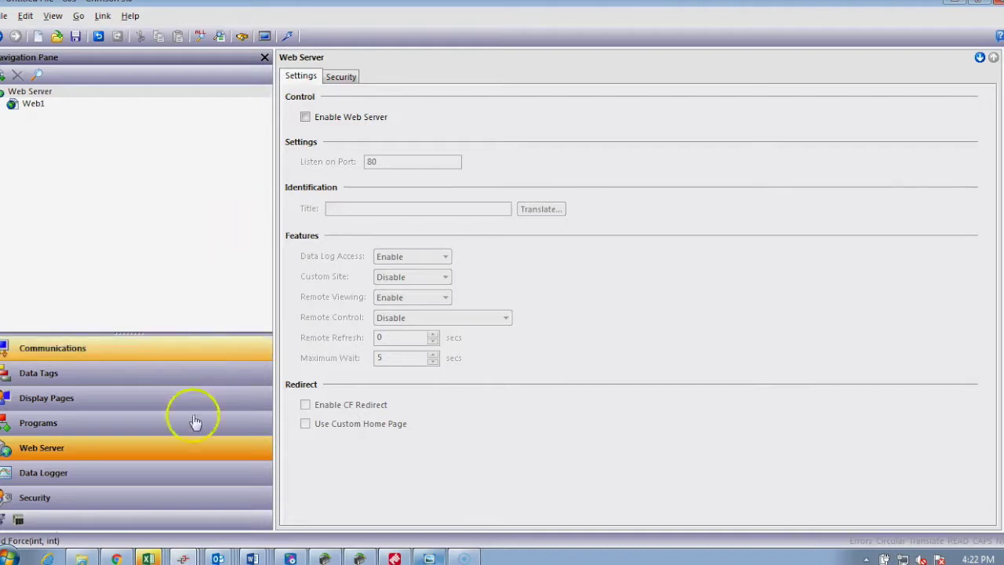
{"action": "mouse_move", "coordinate": [187, 550]}
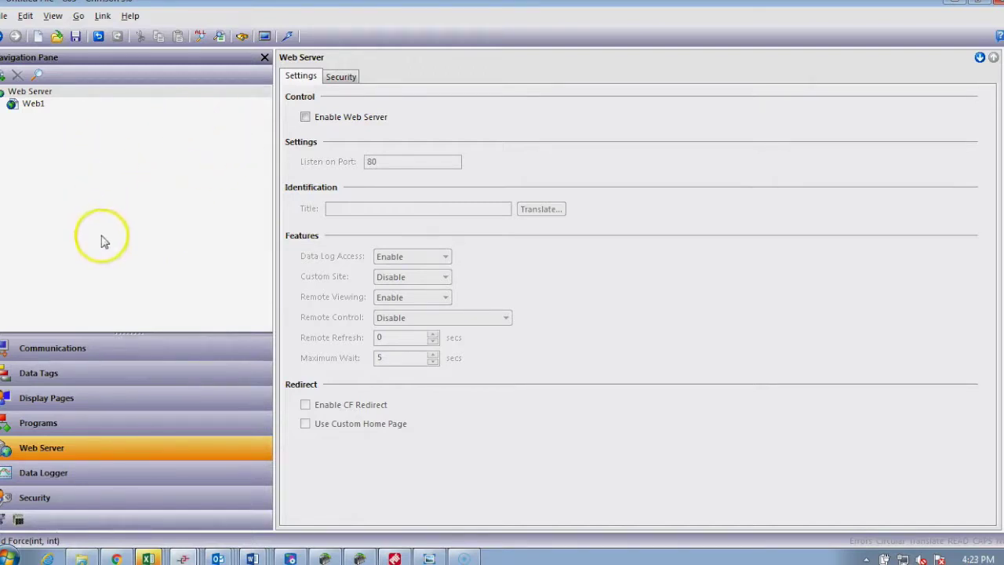
On the Data Tags page, check Log to Memory Card and Log to Raw Port, leaving both No
{"action": "left_click", "coordinate": [60, 372]}
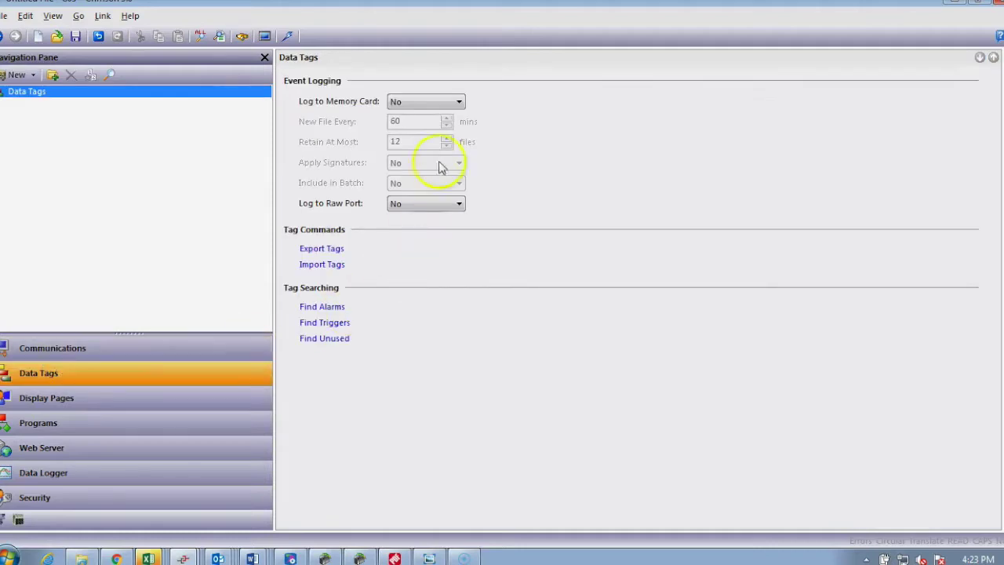
{"action": "left_click", "coordinate": [448, 107]}
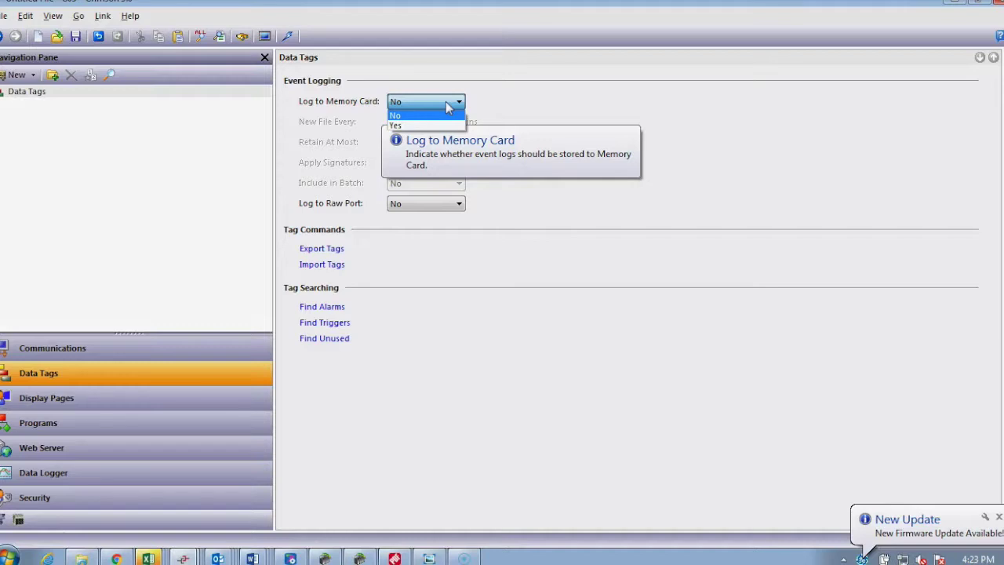
{"action": "left_click", "coordinate": [426, 203]}
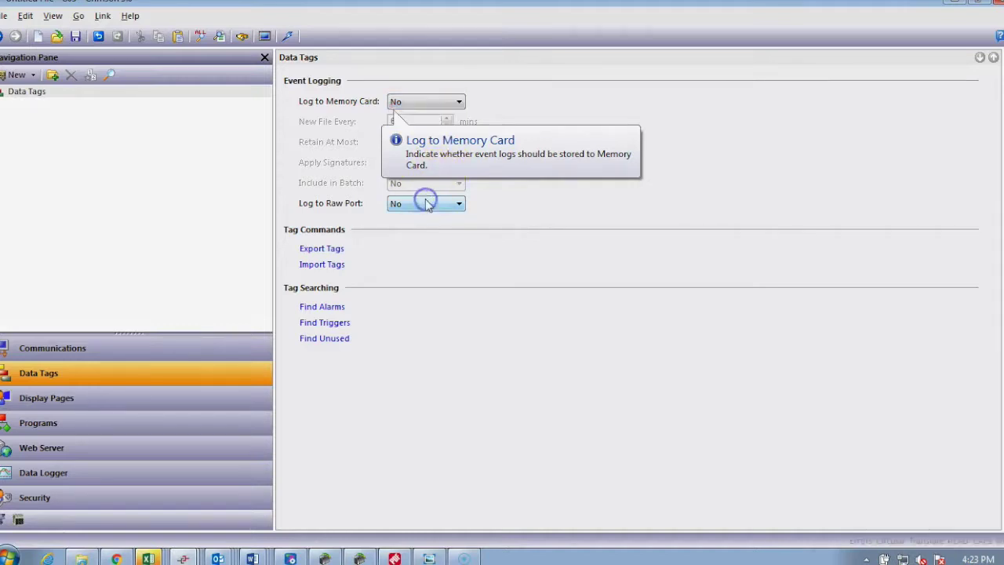
{"action": "left_click", "coordinate": [438, 205]}
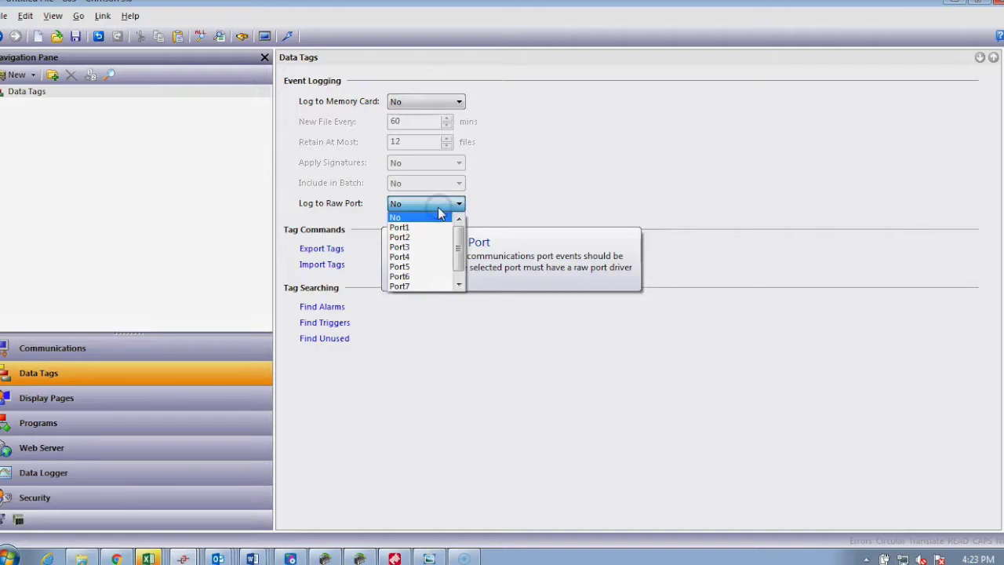
{"action": "left_click", "coordinate": [438, 206]}
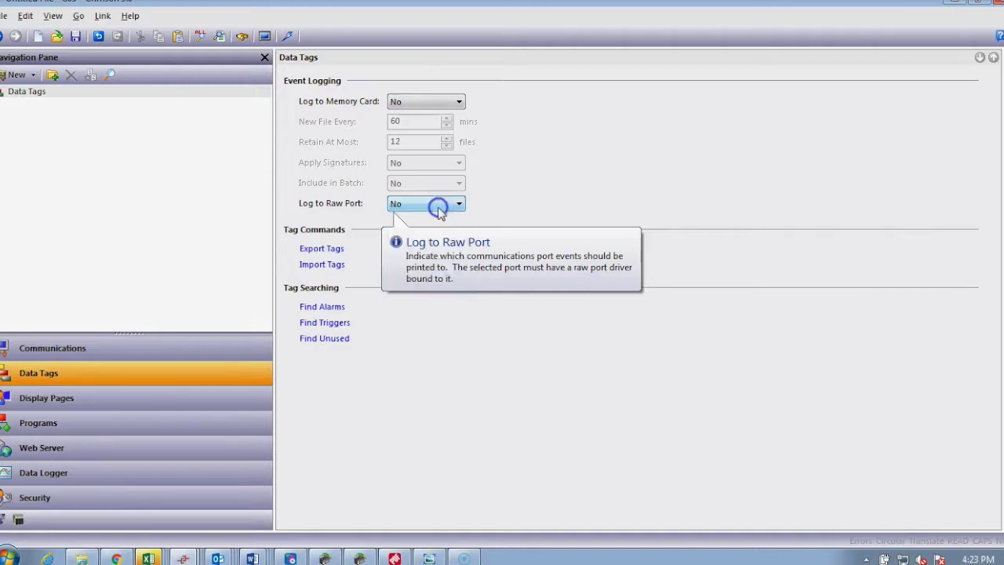
Browse the Help menu, view Link Options without changes, and show the Edit menu
{"action": "left_click", "coordinate": [128, 17]}
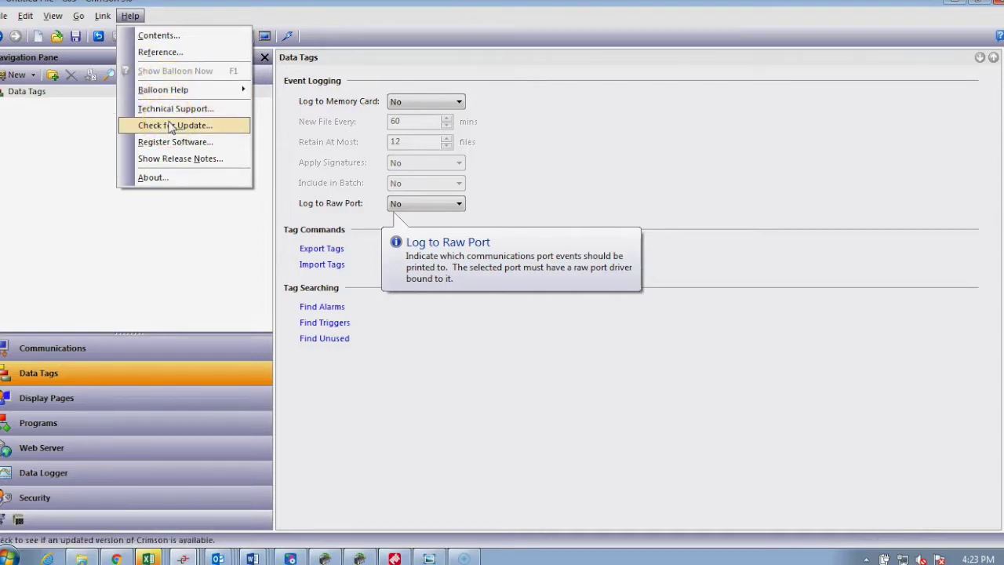
{"action": "mouse_move", "coordinate": [104, 22]}
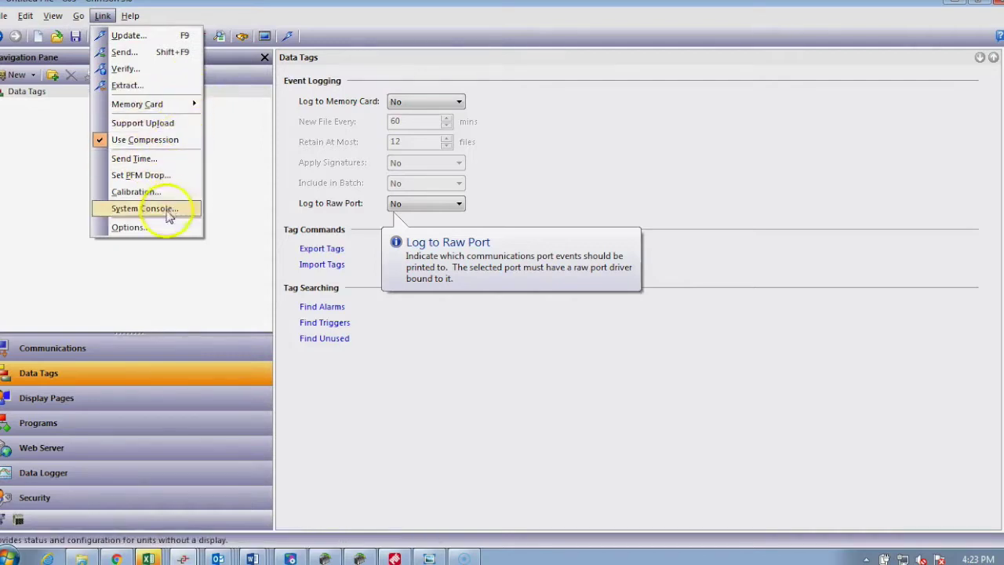
{"action": "left_click", "coordinate": [130, 228]}
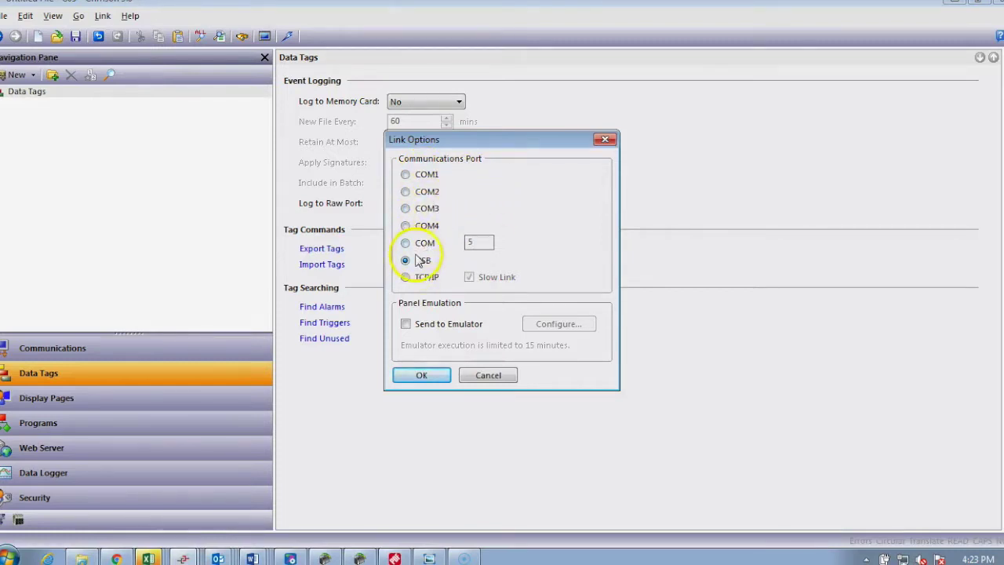
{"action": "left_click", "coordinate": [488, 375]}
{"action": "left_click", "coordinate": [25, 16]}
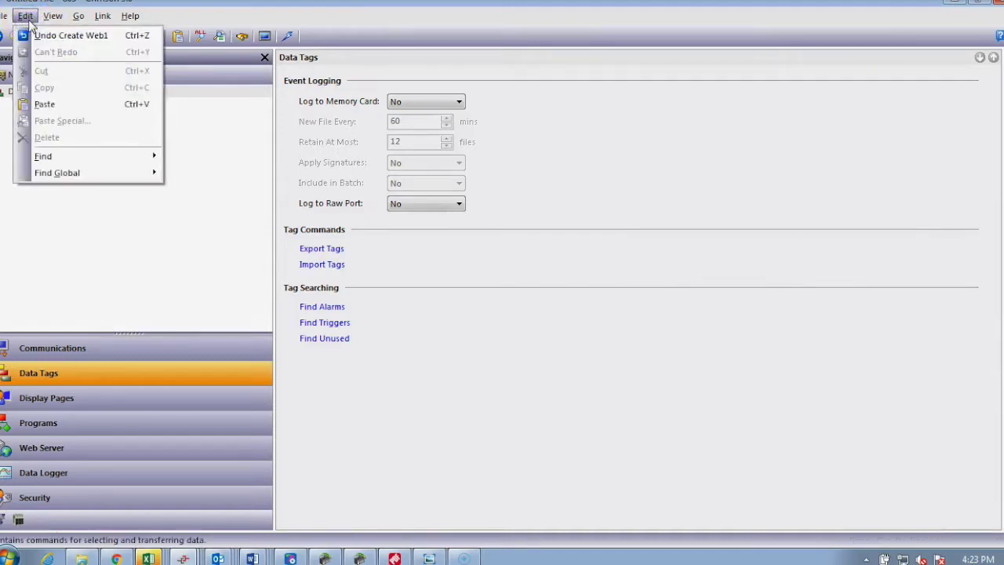
{"action": "left_click", "coordinate": [4, 16]}
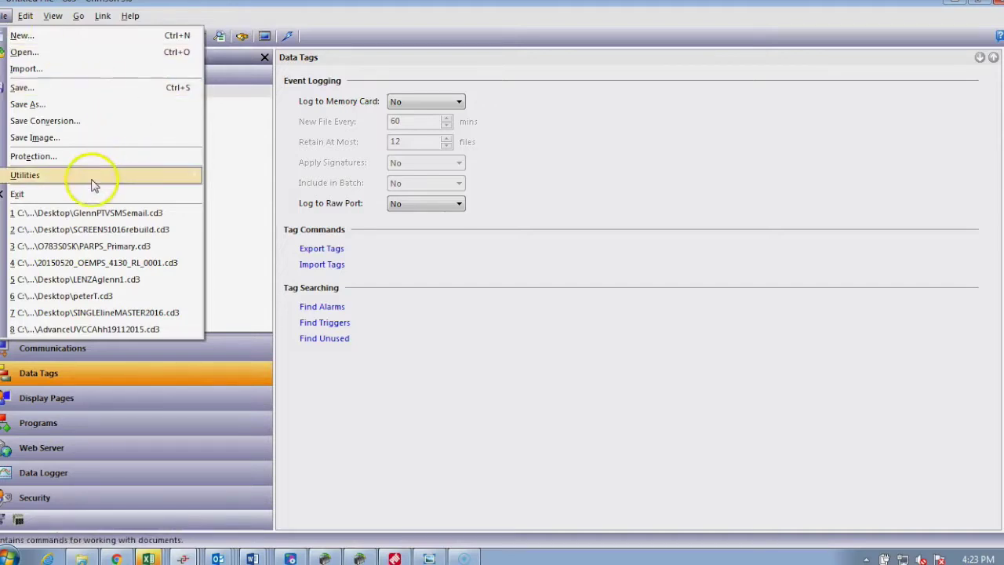
{"action": "mouse_move", "coordinate": [95, 174]}
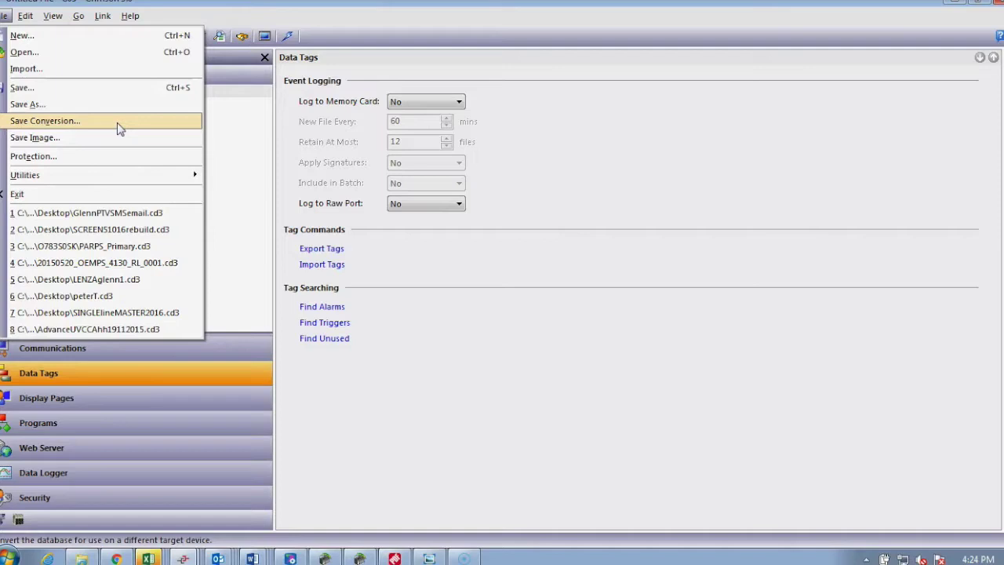
{"action": "left_click", "coordinate": [258, 105]}
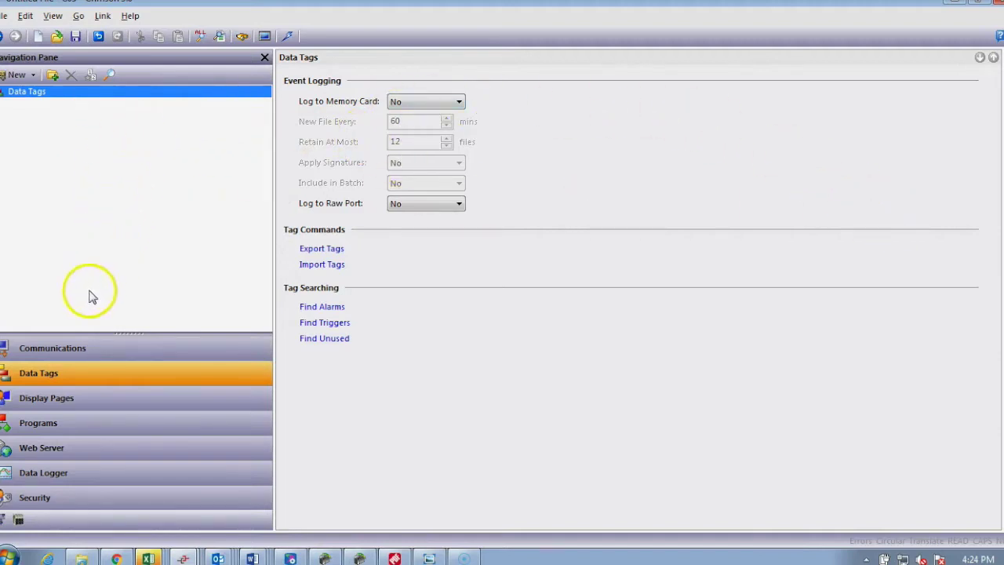
Go back to Communications to show the Programming Port page with no driver selected
{"action": "left_click", "coordinate": [67, 348]}
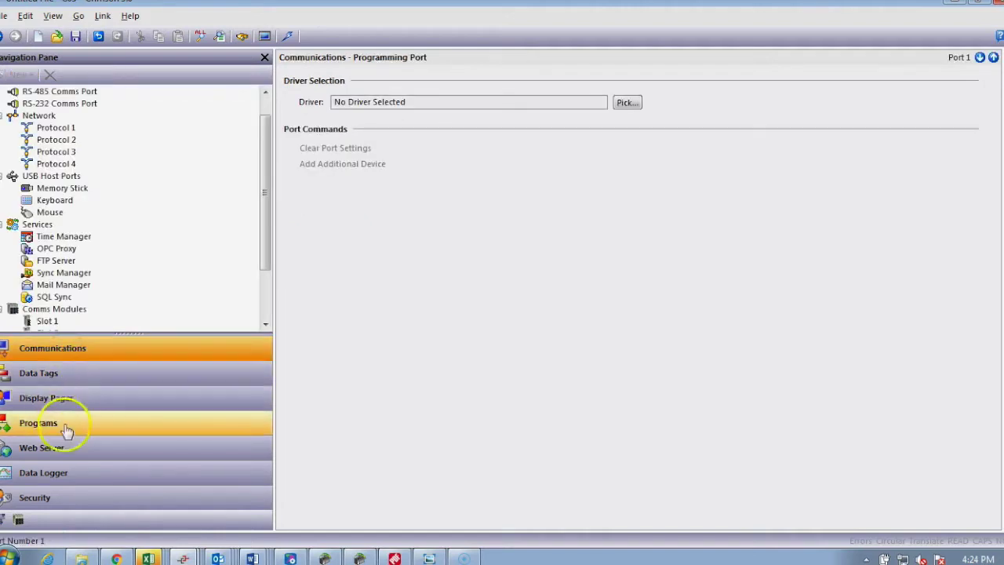